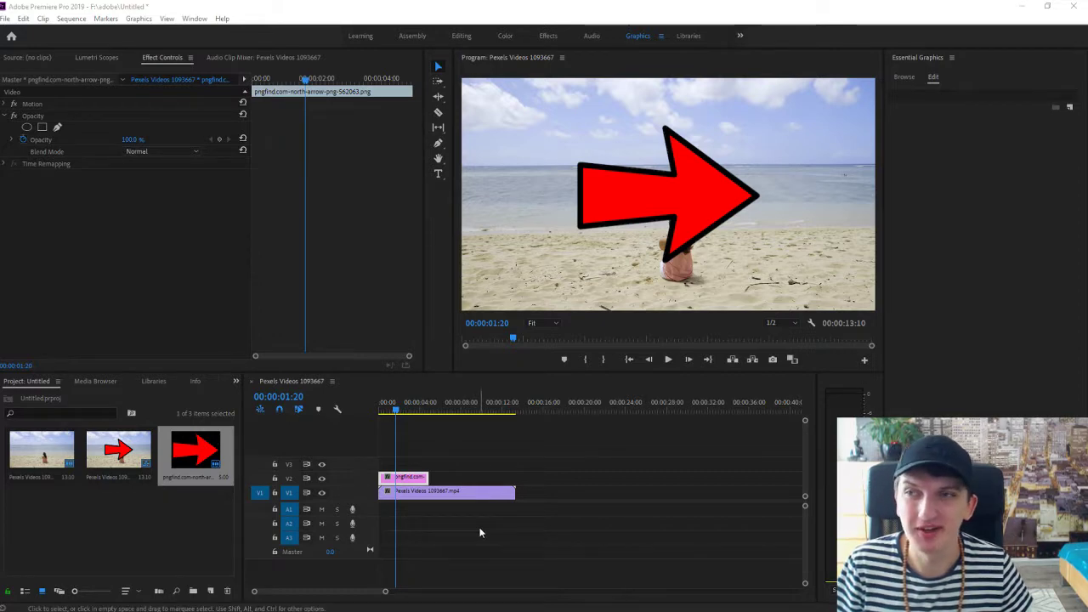
pyautogui.hscroll(2, 480, 532)
pyautogui.hscroll(-2, 479, 533)
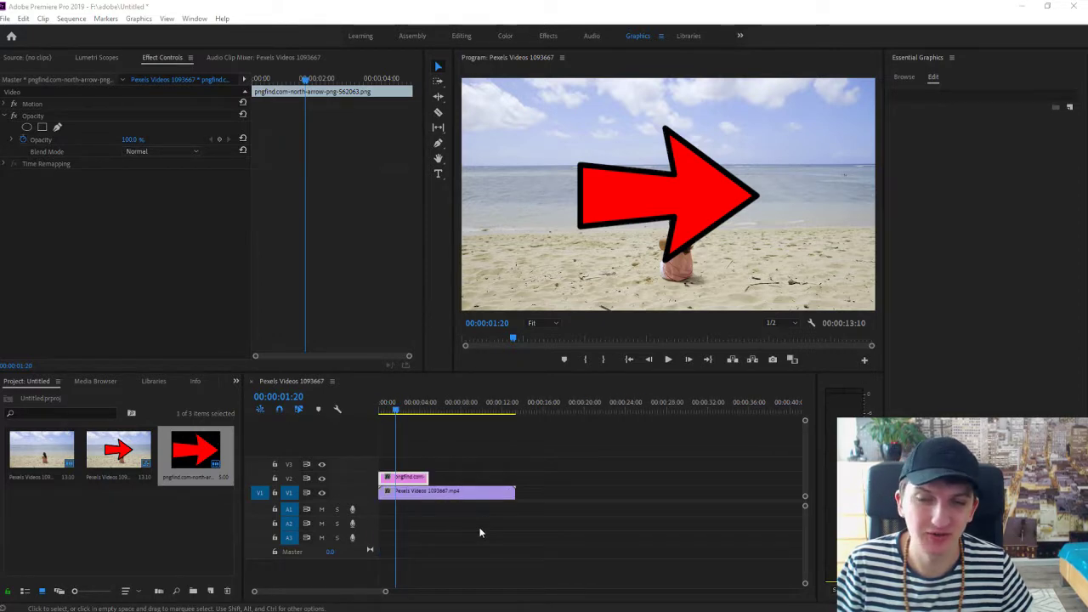
pyautogui.moveTo(415, 485); pyautogui.dragTo(403, 478)
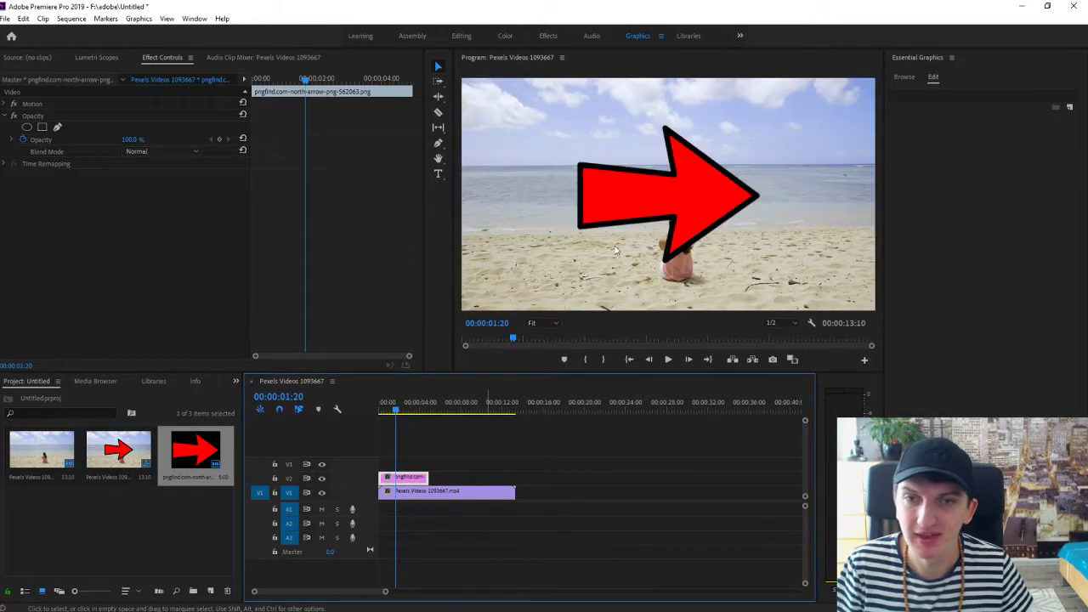
pyautogui.click(629, 183)
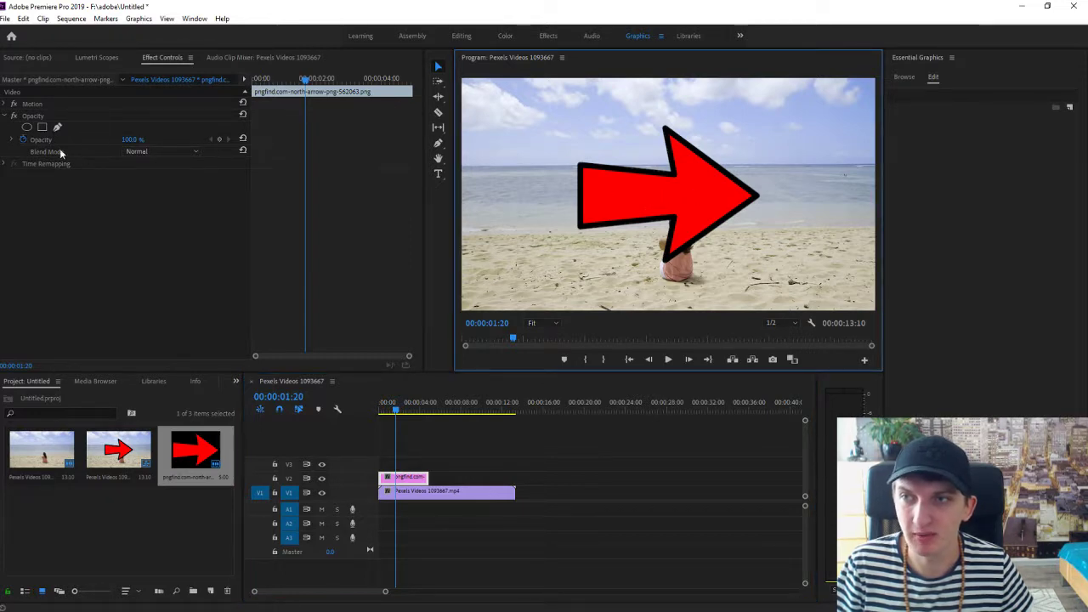
# - Set the arrow image's Motion values to scale 73, position 460, 403 and rotation 44°, and return the playhead to the start
pyautogui.click(8, 104)
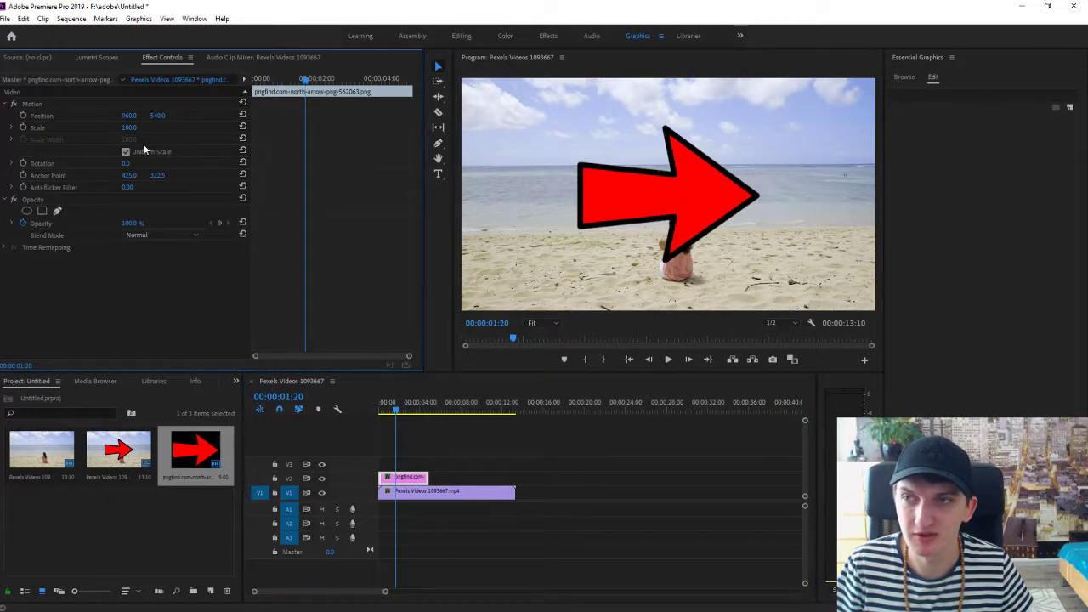
pyautogui.moveTo(129, 128); pyautogui.dragTo(71, 115)
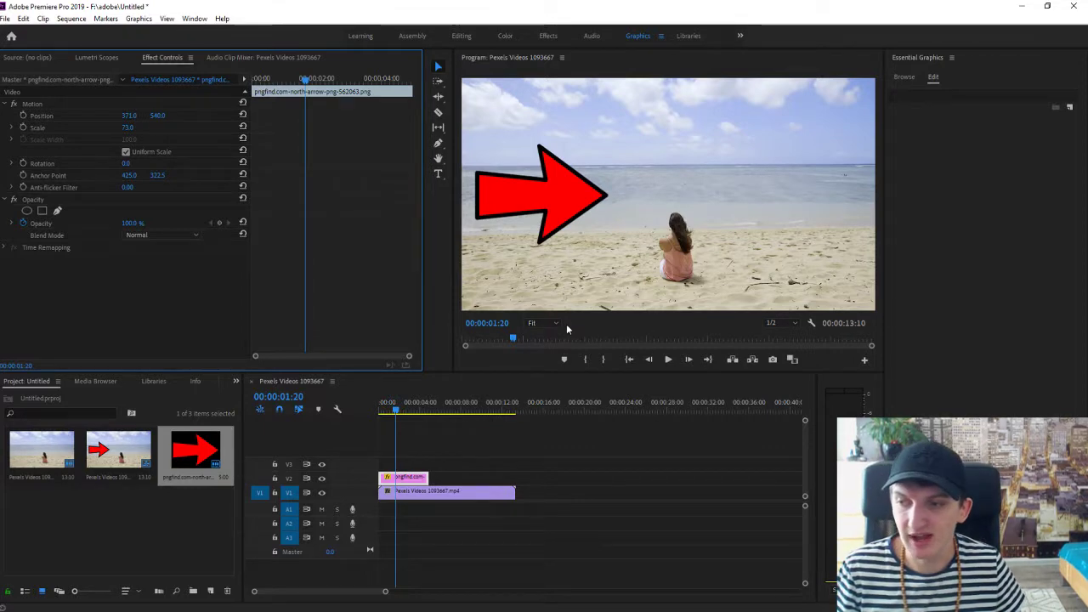
pyautogui.moveTo(128, 115)
pyautogui.mouseDown()
pyautogui.moveTo(51, 115)
pyautogui.moveTo(136, 115)
pyautogui.mouseUp()
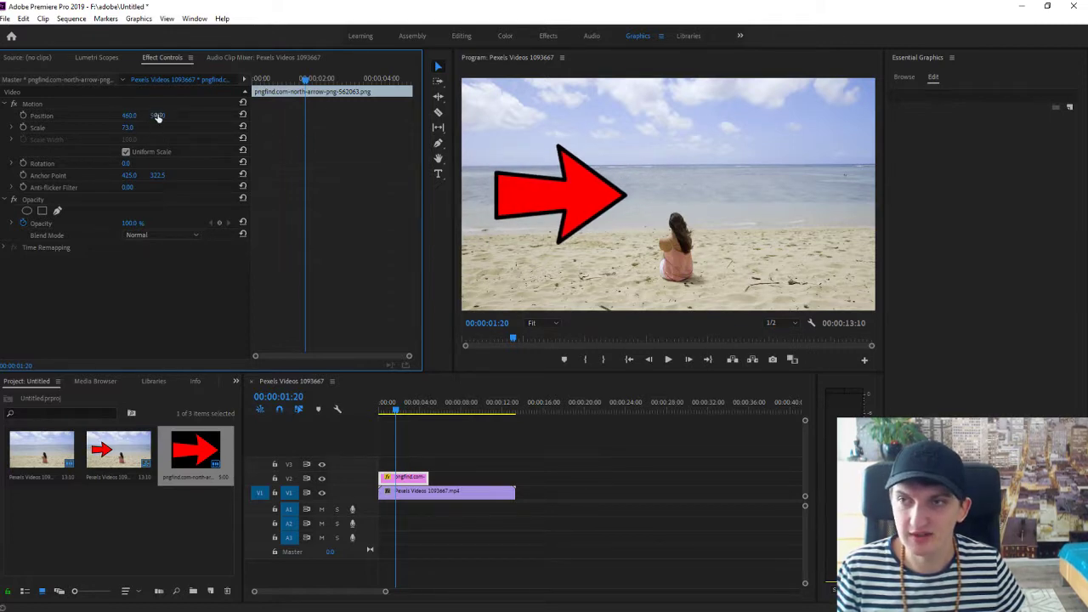
pyautogui.moveTo(157, 114); pyautogui.dragTo(123, 115)
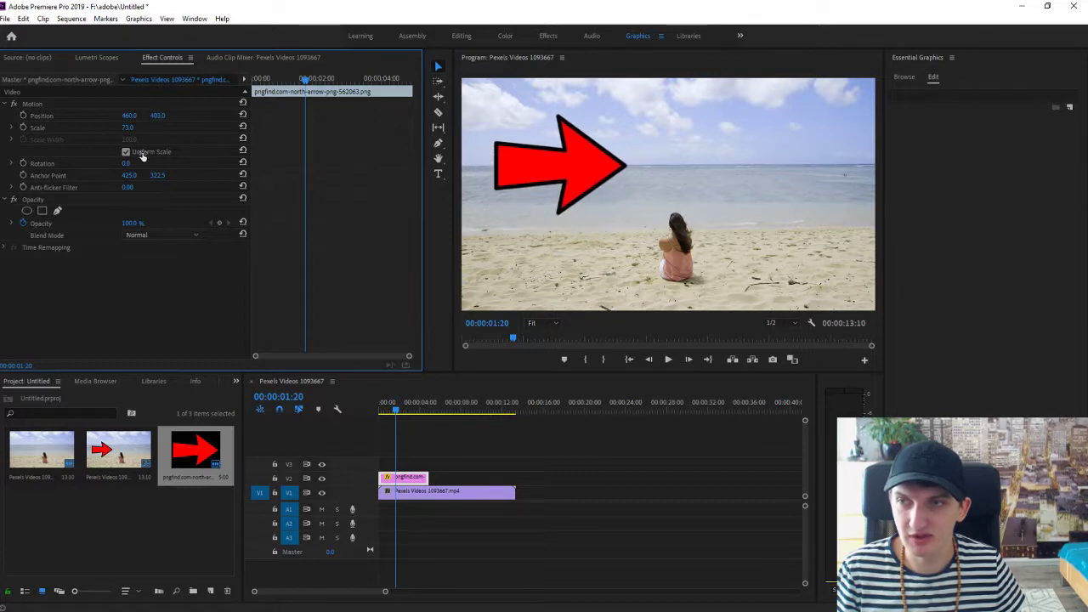
pyautogui.moveTo(128, 163); pyautogui.dragTo(158, 163)
pyautogui.moveTo(306, 86); pyautogui.dragTo(255, 85)
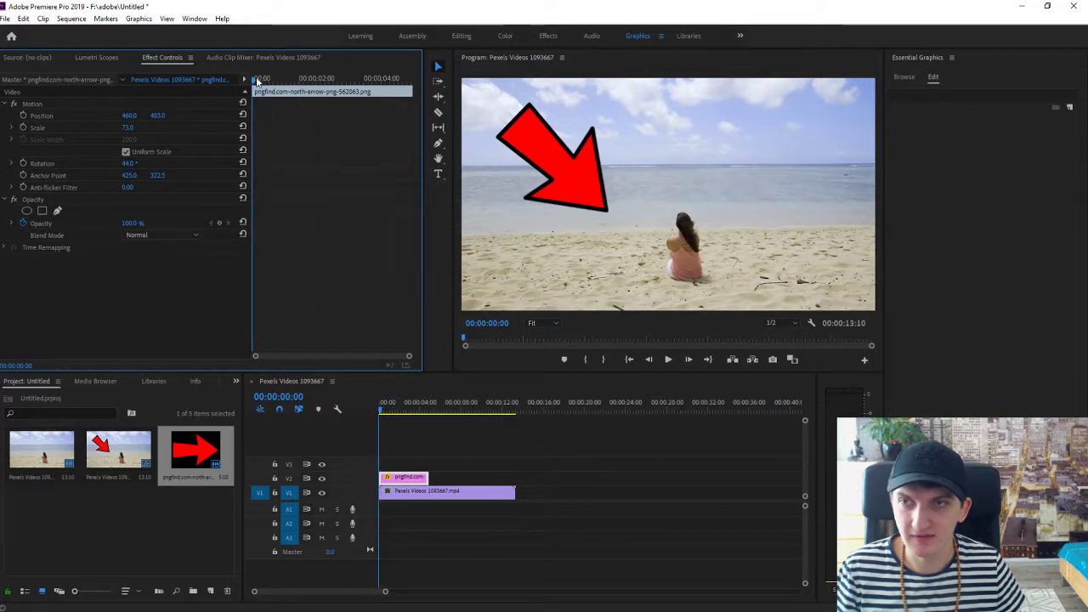
pyautogui.click(23, 116)
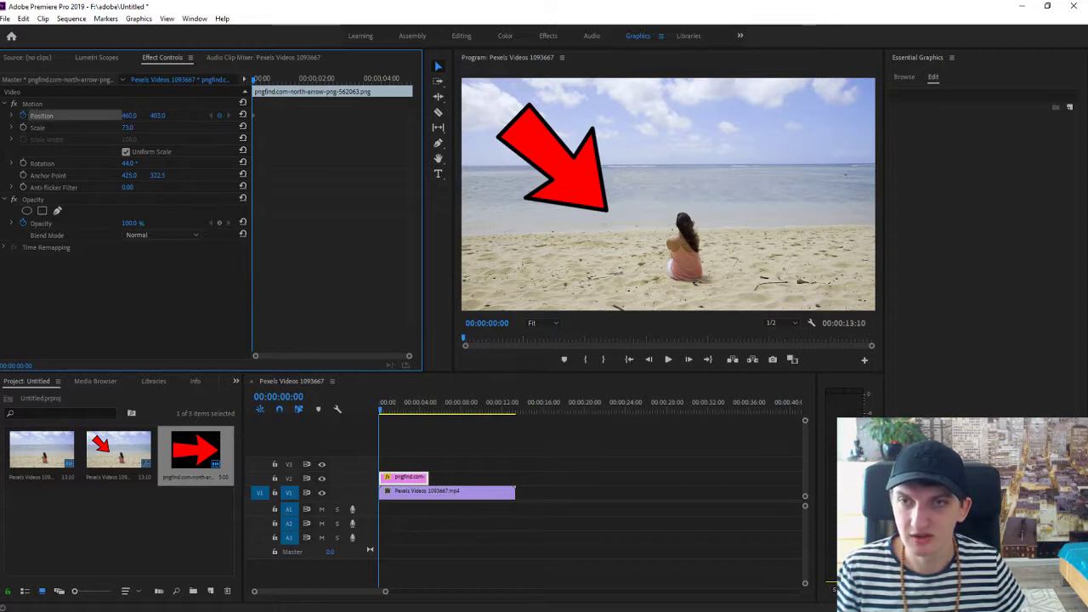
pyautogui.moveTo(129, 116); pyautogui.dragTo(17, 116)
pyautogui.moveTo(129, 115); pyautogui.dragTo(162, 116)
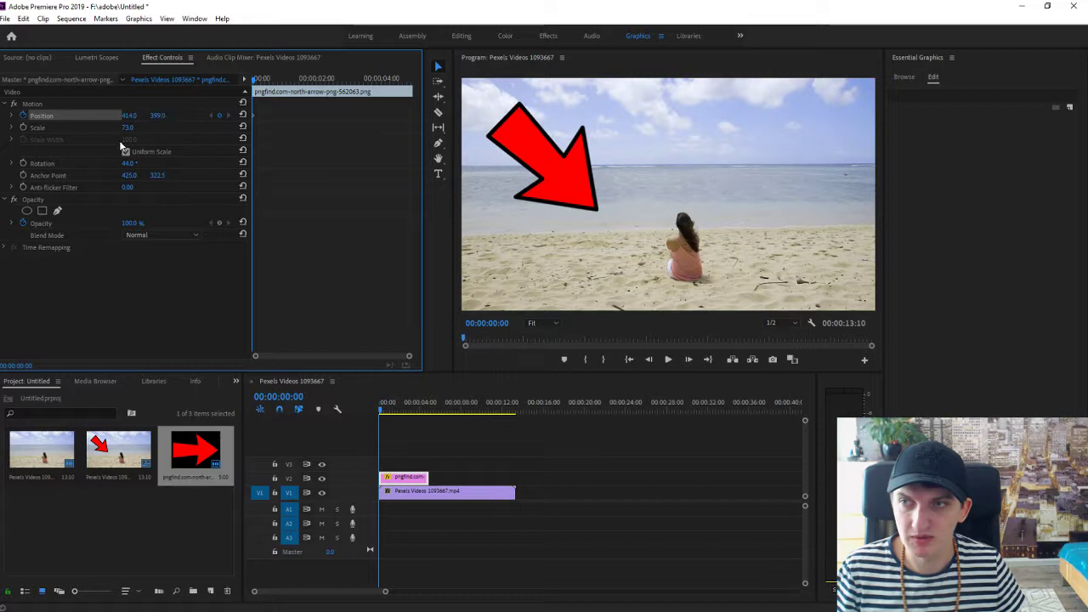
pyautogui.moveTo(130, 175); pyautogui.dragTo(674, 175)
pyautogui.moveTo(196, 175); pyautogui.dragTo(138, 176)
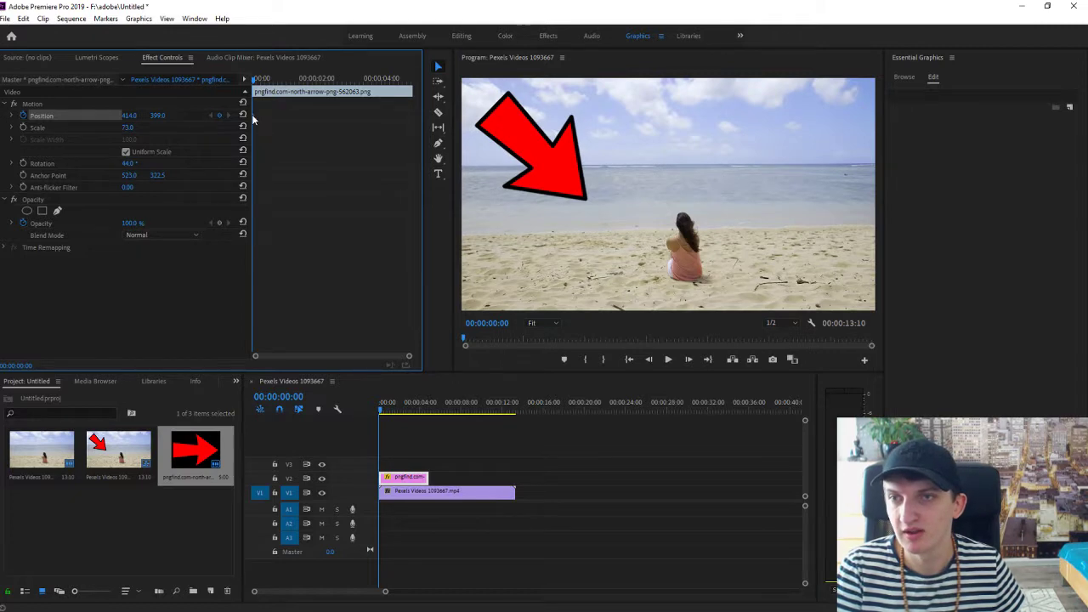
pyautogui.press('Delete')
pyautogui.click(23, 115)
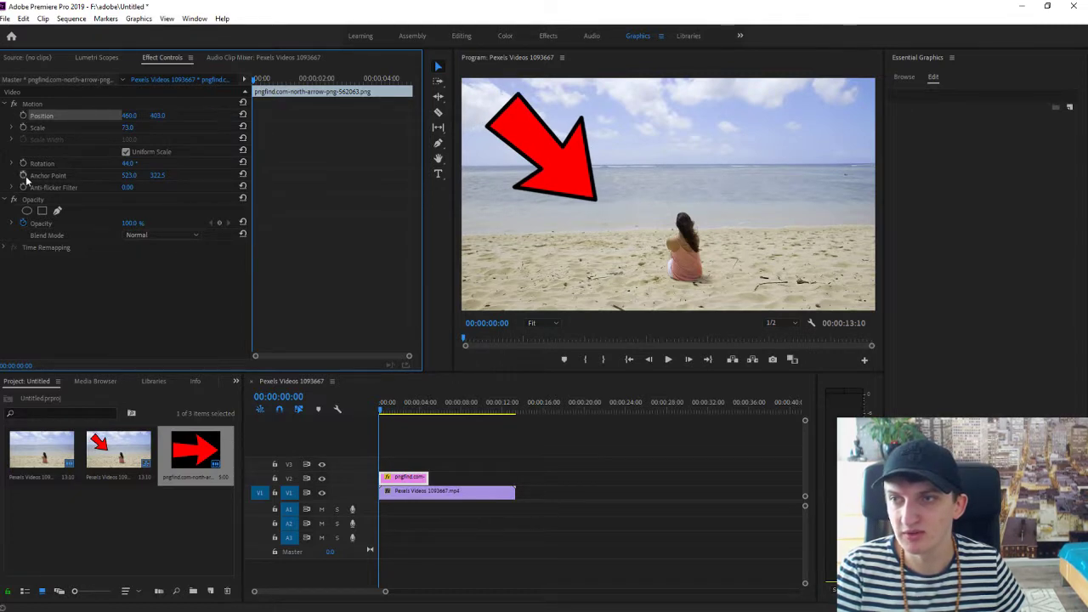
# - Animate the arrow's horizontal Anchor Point from 2300 at the start of the clip to 225 at 00:00:01:19
pyautogui.click(23, 175)
pyautogui.moveTo(139, 175); pyautogui.dragTo(296, 175)
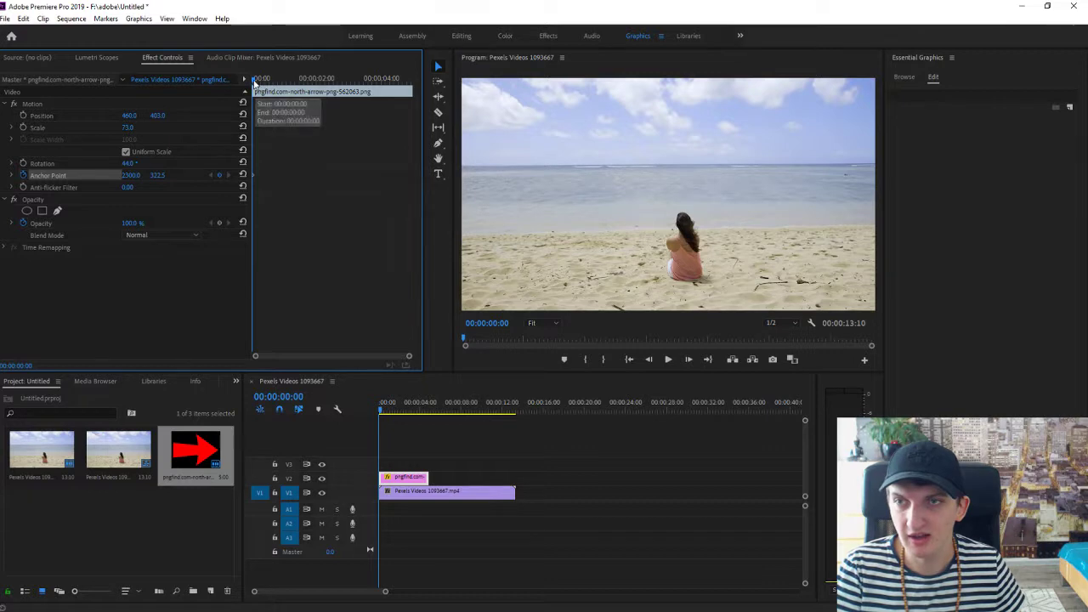
pyautogui.moveTo(254, 80); pyautogui.dragTo(304, 96)
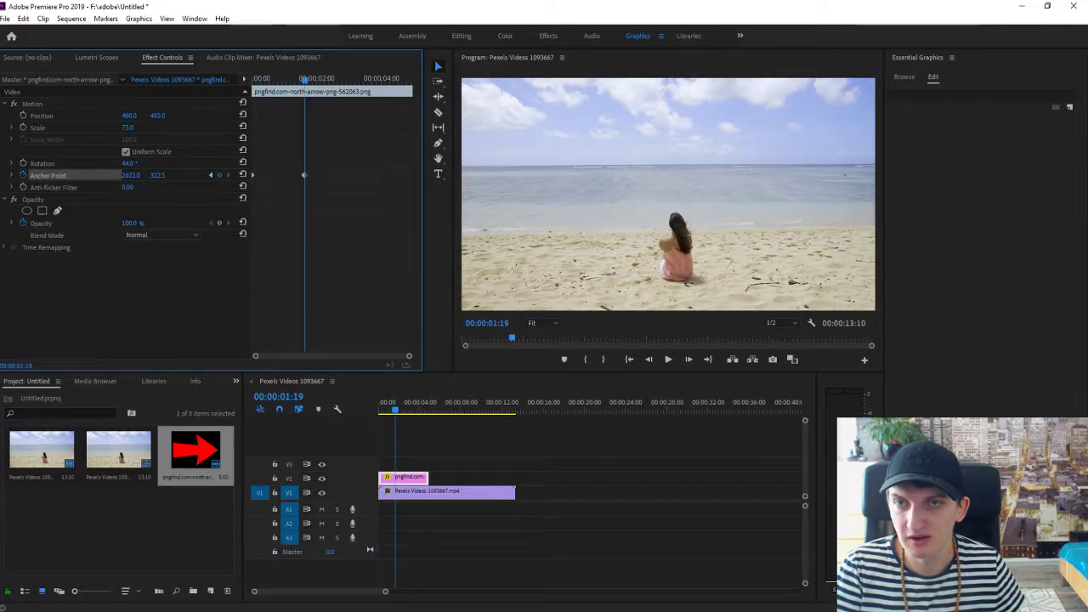
pyautogui.moveTo(131, 175); pyautogui.dragTo(85, 175)
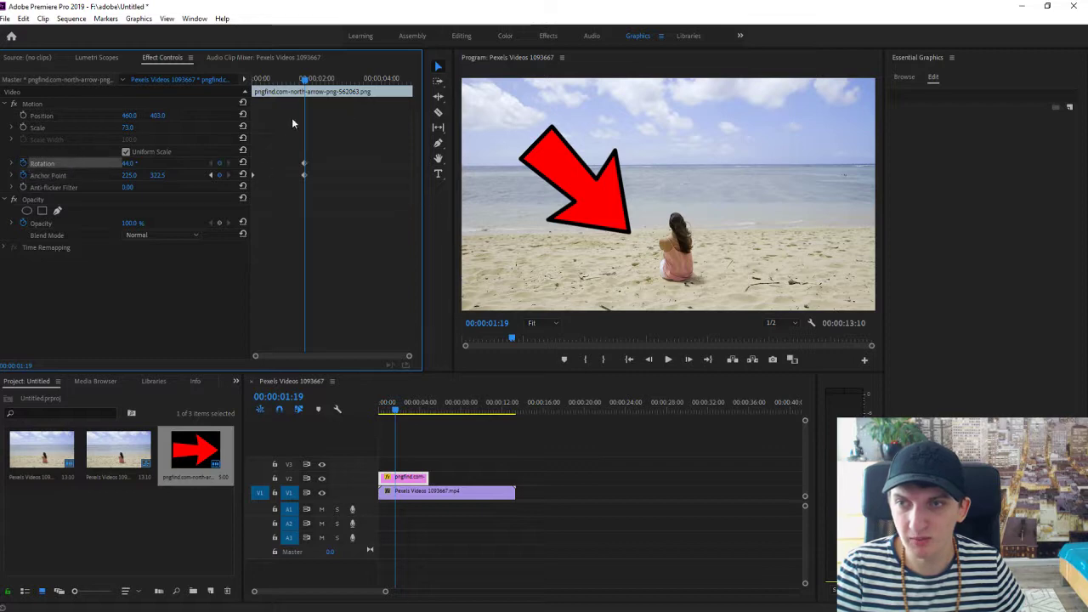
# - Keyframe the arrow's rotation at 44° at the clip start and at 00:00:01:12, and at 32° at 00:00:01:19
pyautogui.moveTo(306, 83); pyautogui.dragTo(306, 109)
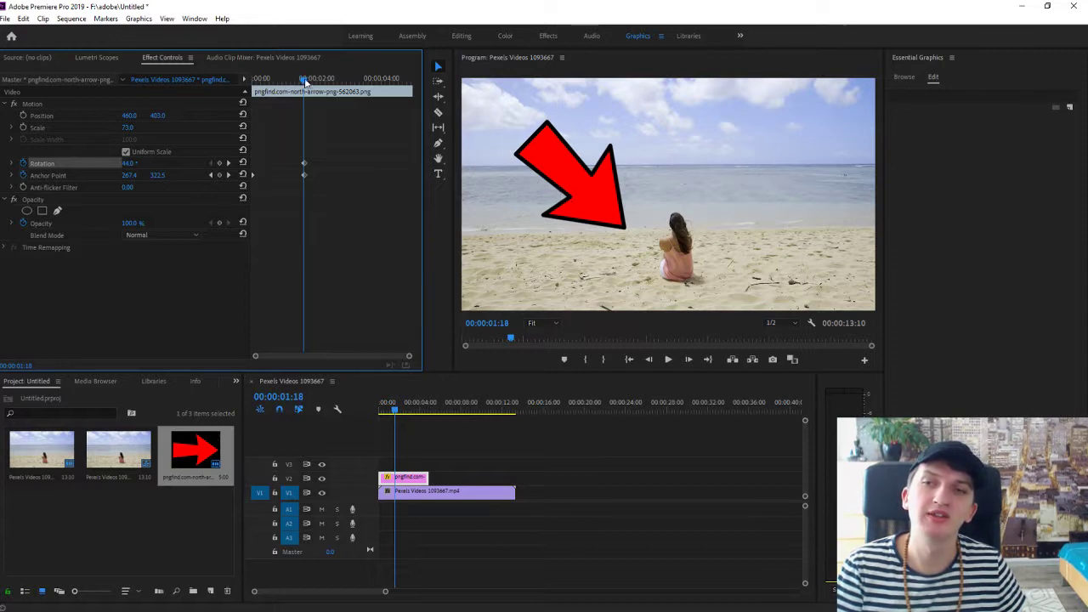
pyautogui.moveTo(305, 82); pyautogui.dragTo(235, 95)
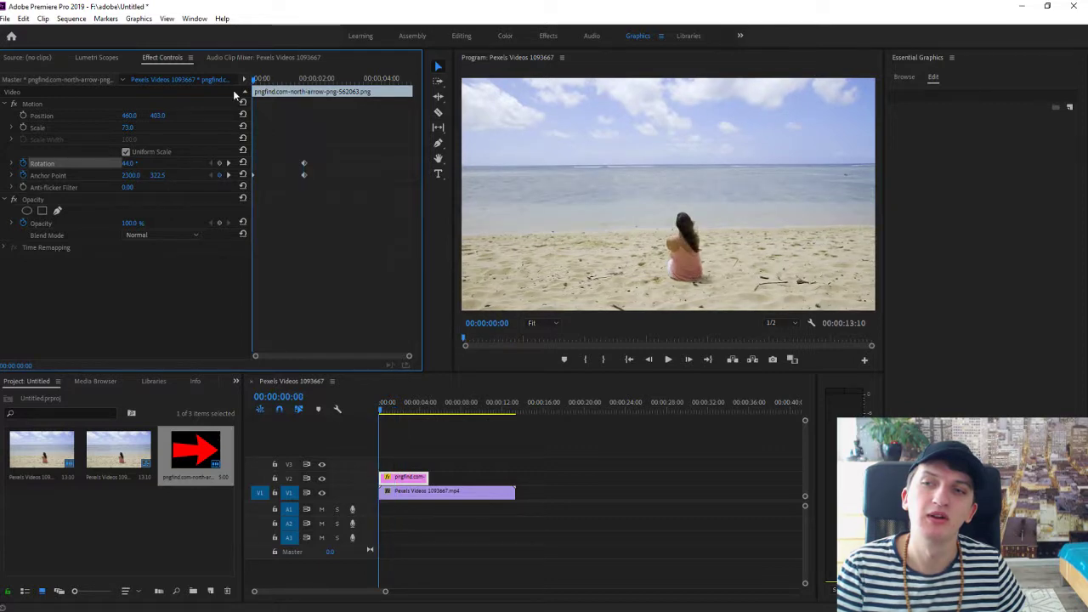
pyautogui.moveTo(253, 79); pyautogui.dragTo(300, 96)
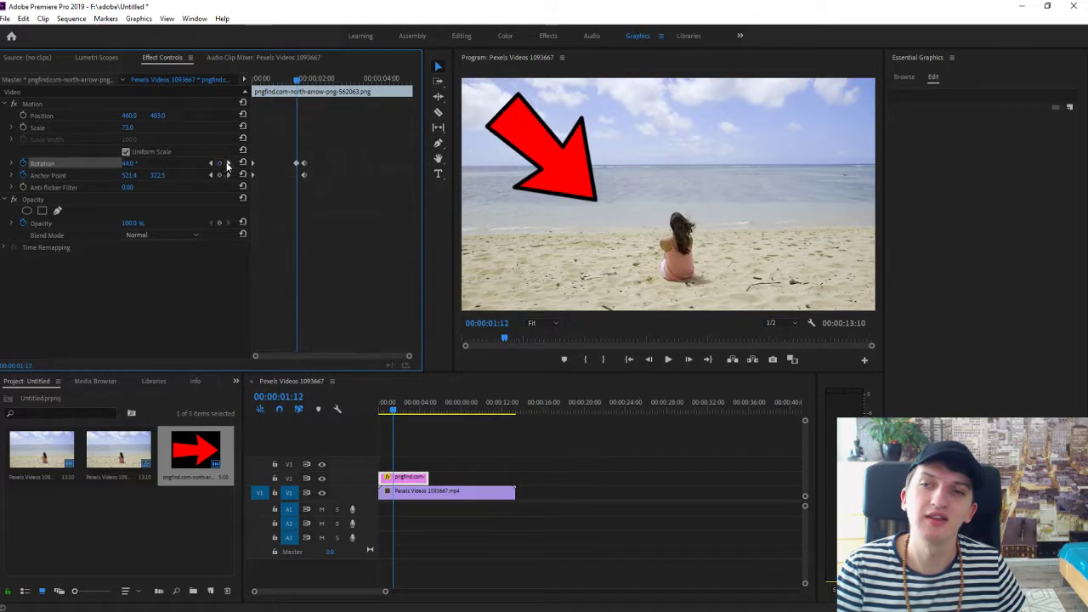
pyautogui.moveTo(297, 83); pyautogui.dragTo(306, 92)
pyautogui.moveTo(128, 164)
pyautogui.mouseDown()
pyautogui.moveTo(112, 164)
pyautogui.moveTo(126, 164)
pyautogui.mouseUp()
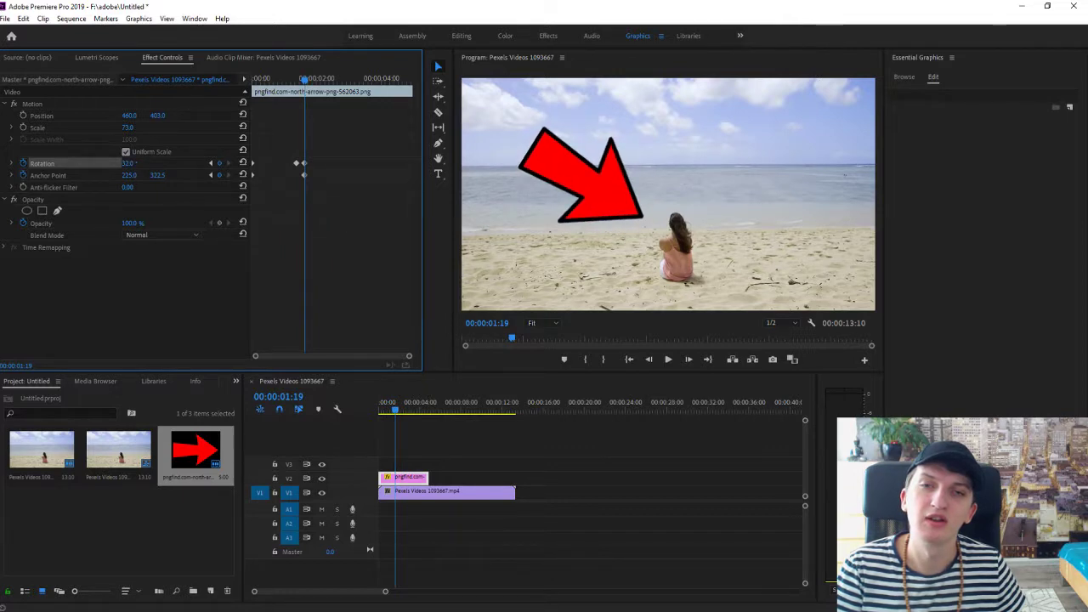
pyautogui.click(23, 128)
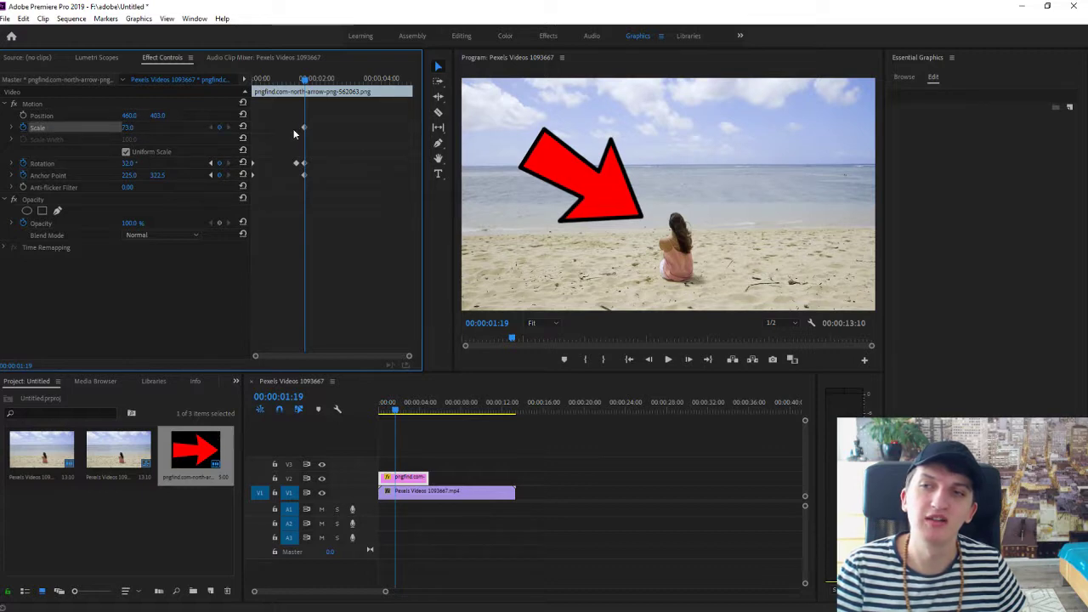
pyautogui.click(25, 128)
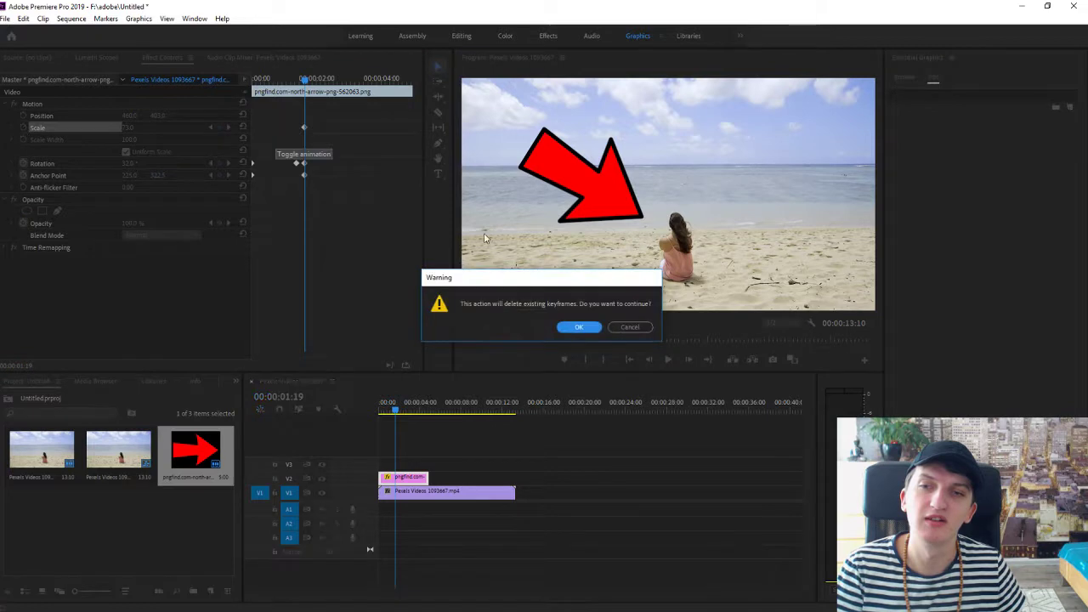
pyautogui.click(578, 327)
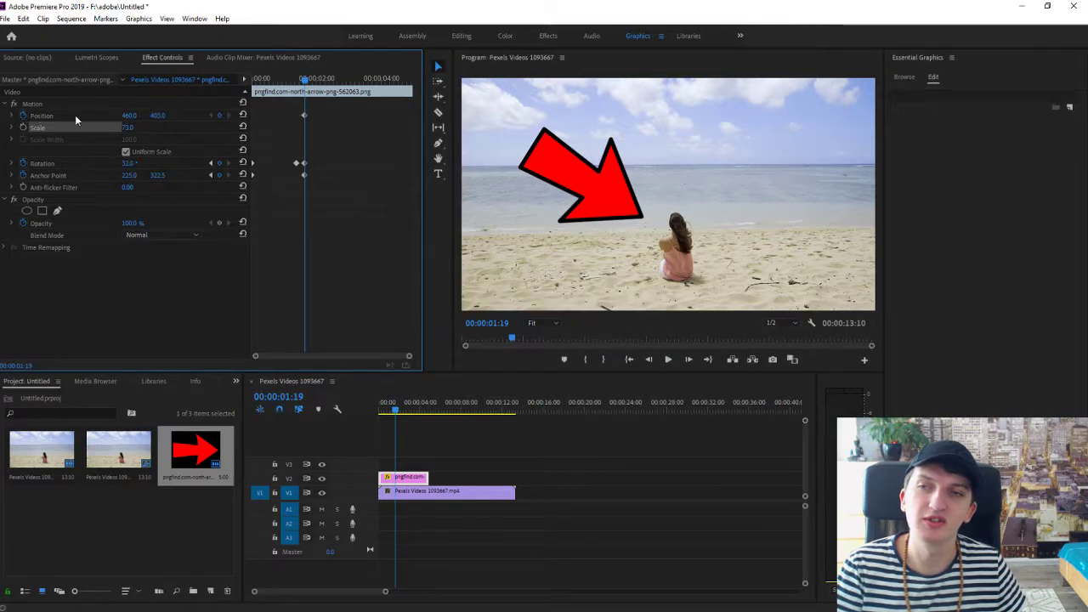
# - Keyframe the arrow's position at 460, 403 at the clip start, about 00:00:01:09 and 00:00:01:19
pyautogui.click(39, 116)
pyautogui.moveTo(312, 85); pyautogui.dragTo(294, 85)
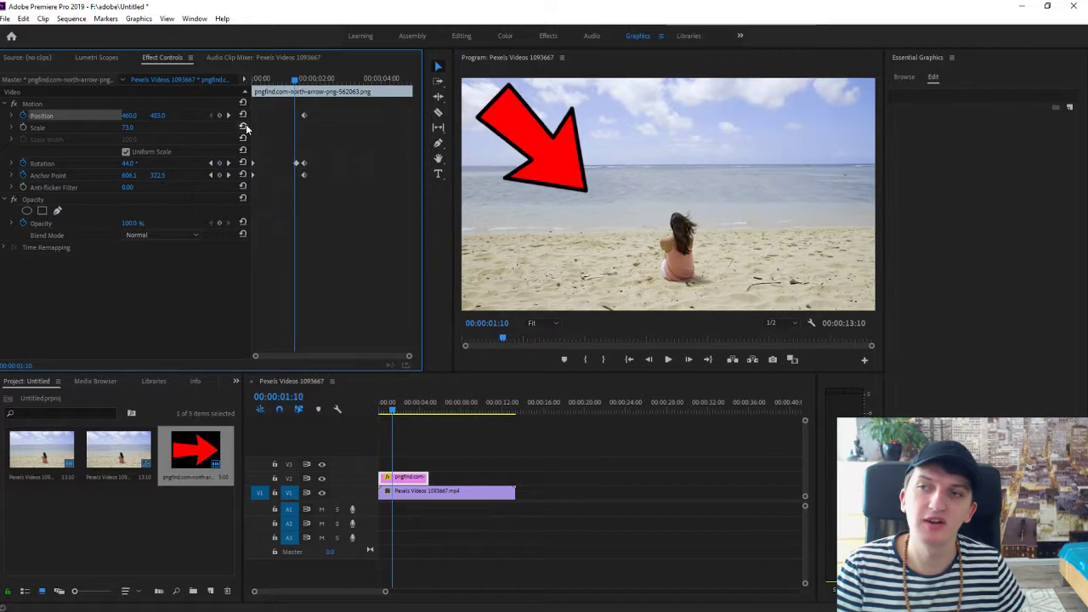
pyautogui.click(219, 115)
# - At 00:00:01:18, set the arrow's position to 460, 687 and its rotation to -0.3°
pyautogui.moveTo(298, 82)
pyautogui.mouseDown()
pyautogui.moveTo(227, 92)
pyautogui.moveTo(305, 93)
pyautogui.mouseUp()
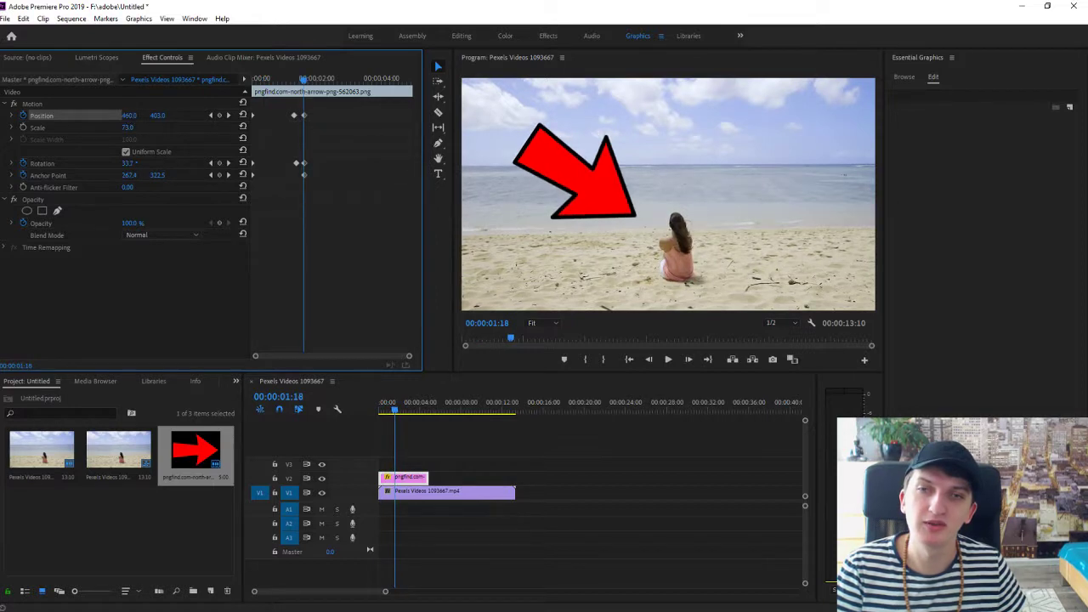
pyautogui.moveTo(157, 114); pyautogui.dragTo(234, 115)
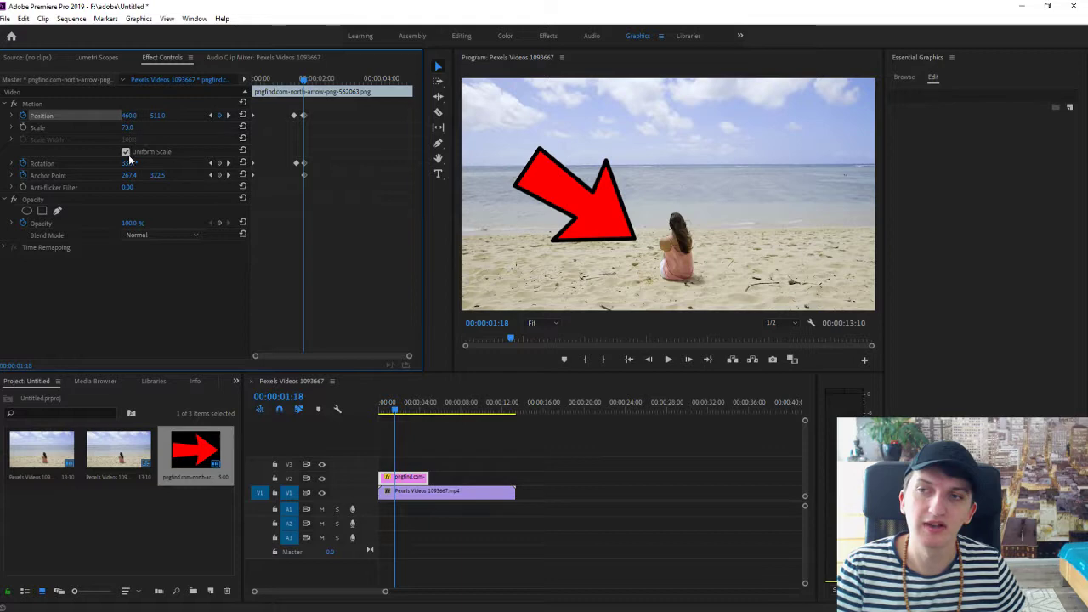
pyautogui.moveTo(130, 164); pyautogui.dragTo(170, 134)
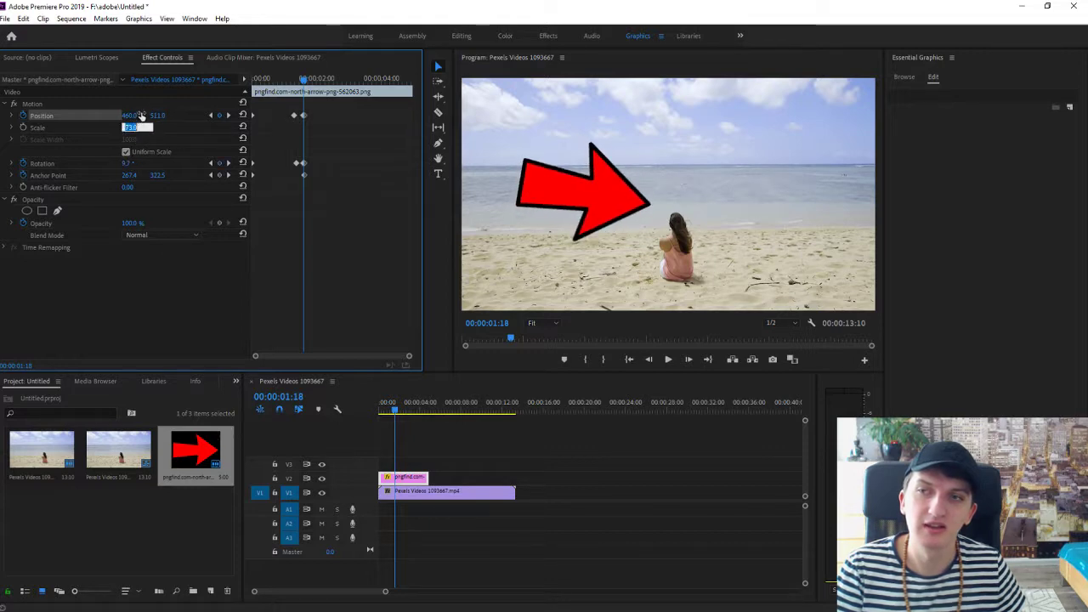
pyautogui.moveTo(157, 115); pyautogui.dragTo(183, 114)
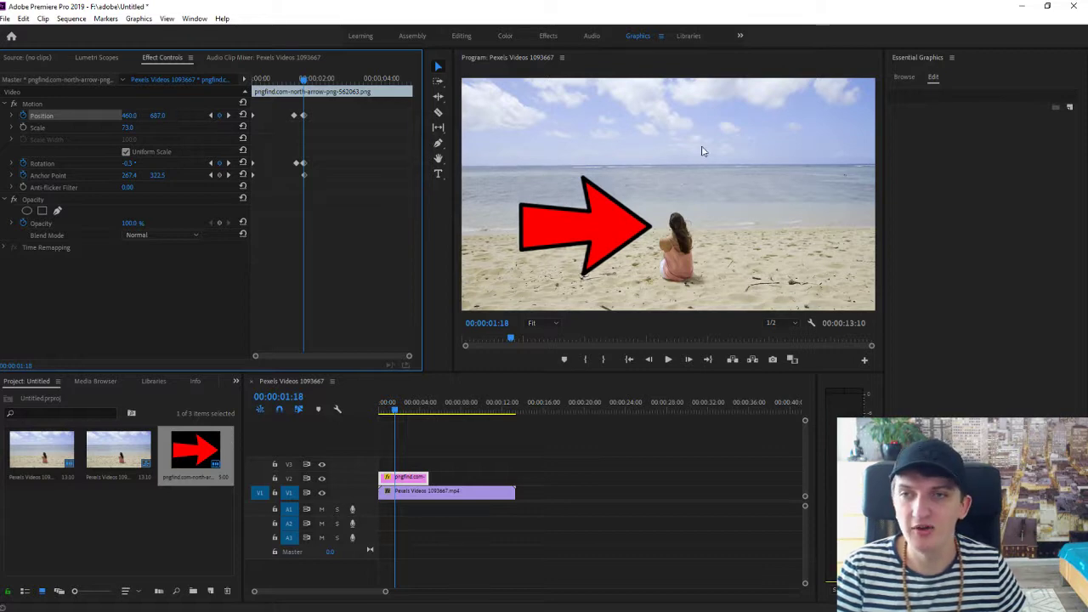
# - Keyframe the arrow's scale at 73 at 00:00:01:09 and shift its second Anchor Point keyframe earlier, to about 00:00:01:12
pyautogui.moveTo(303, 80); pyautogui.dragTo(294, 80)
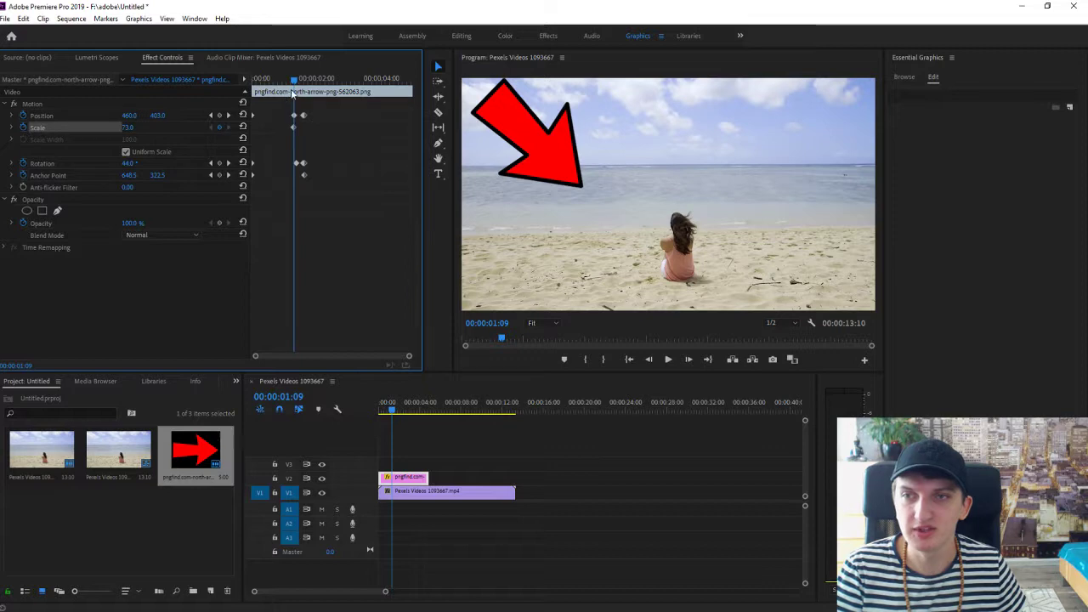
pyautogui.moveTo(294, 82)
pyautogui.mouseDown()
pyautogui.moveTo(315, 85)
pyautogui.moveTo(291, 93)
pyautogui.moveTo(306, 98)
pyautogui.mouseUp()
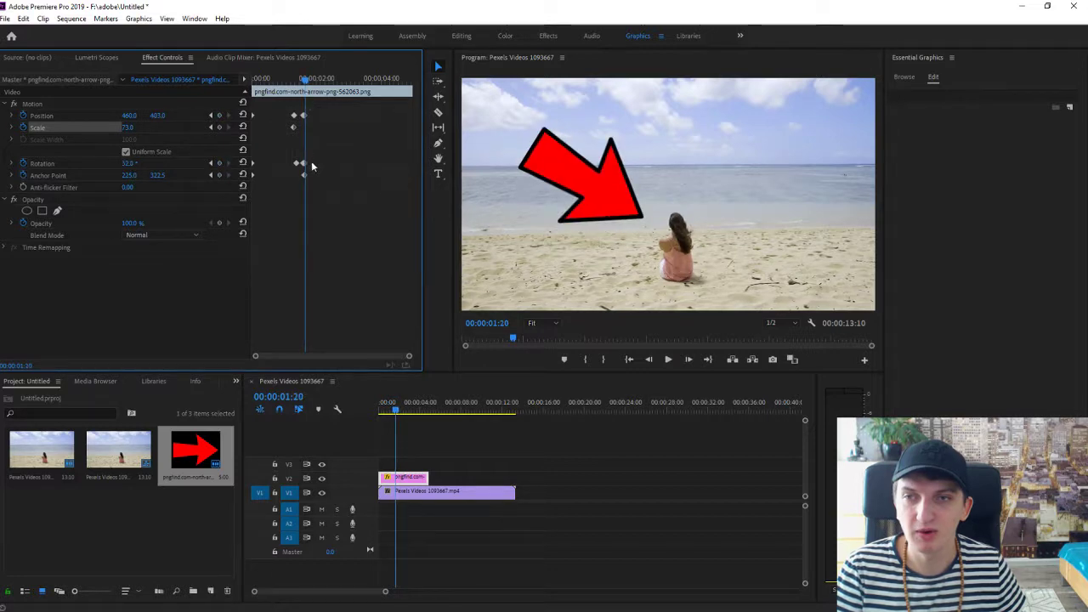
pyautogui.moveTo(304, 175); pyautogui.dragTo(295, 175)
# - Add a scale keyframe of 0 for the arrow at 00:00:01:24
pyautogui.moveTo(304, 93); pyautogui.dragTo(310, 96)
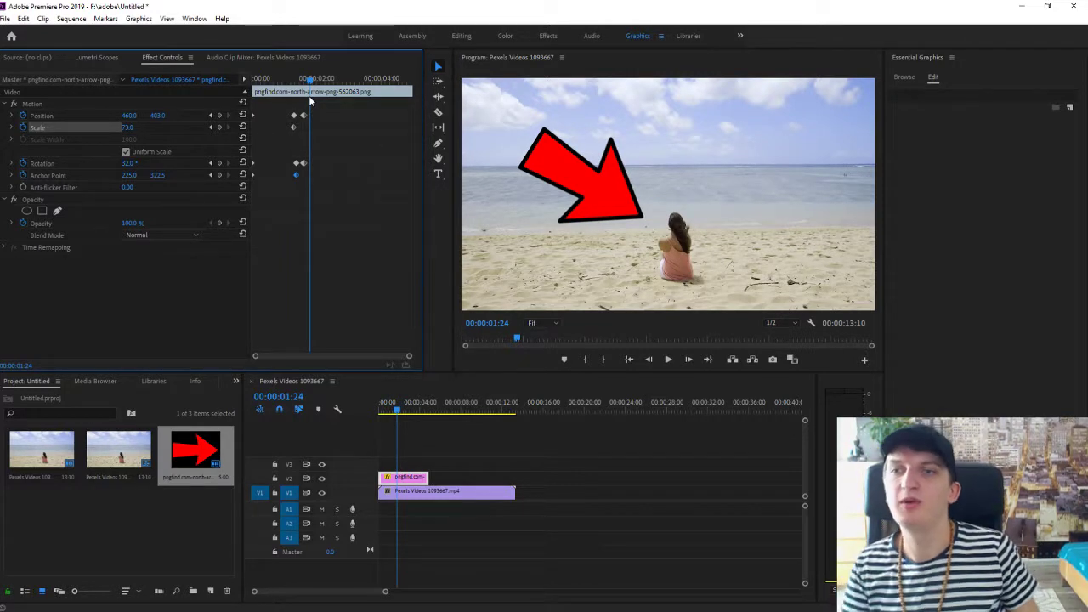
pyautogui.click(218, 127)
pyautogui.moveTo(128, 126); pyautogui.dragTo(65, 127)
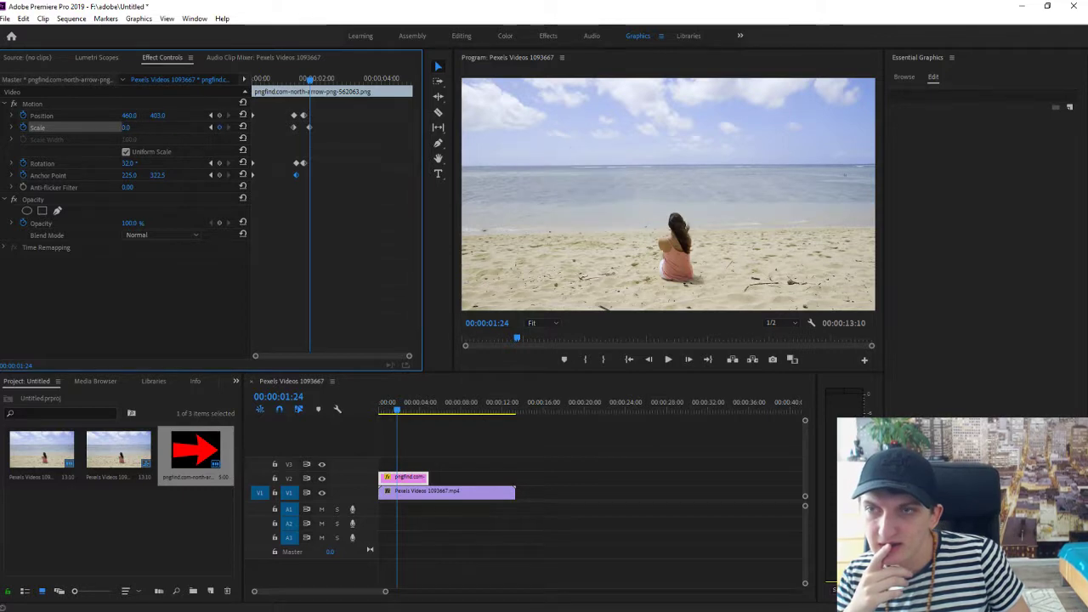
# - Play the arrow animation from the start of the sequence and return the playhead to 00:00:01:18
pyautogui.moveTo(398, 410); pyautogui.dragTo(304, 409)
pyautogui.press('space')
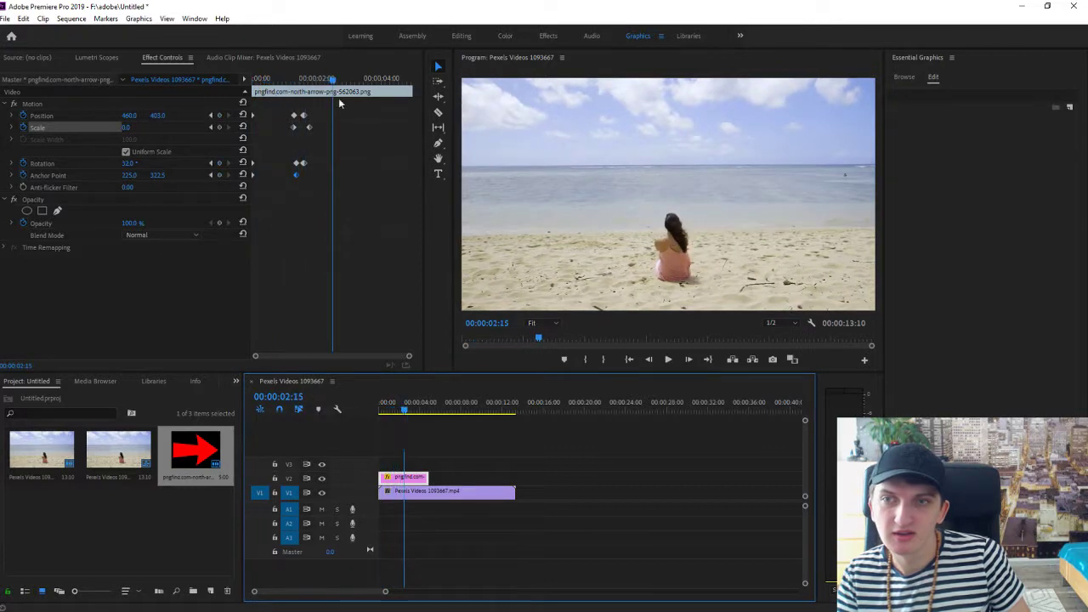
pyautogui.moveTo(330, 81); pyautogui.dragTo(304, 113)
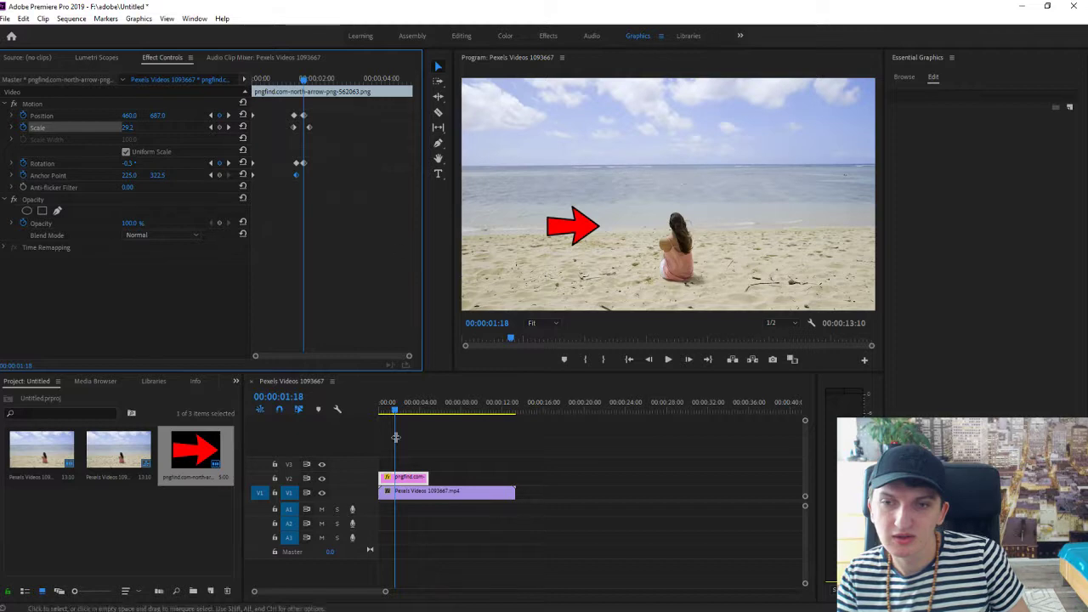
# - Shift the arrow's last scale keyframe earlier to about 00:00:01:19 and trim the arrow clip to end at 00:00:01:18
pyautogui.moveTo(311, 130); pyautogui.dragTo(304, 128)
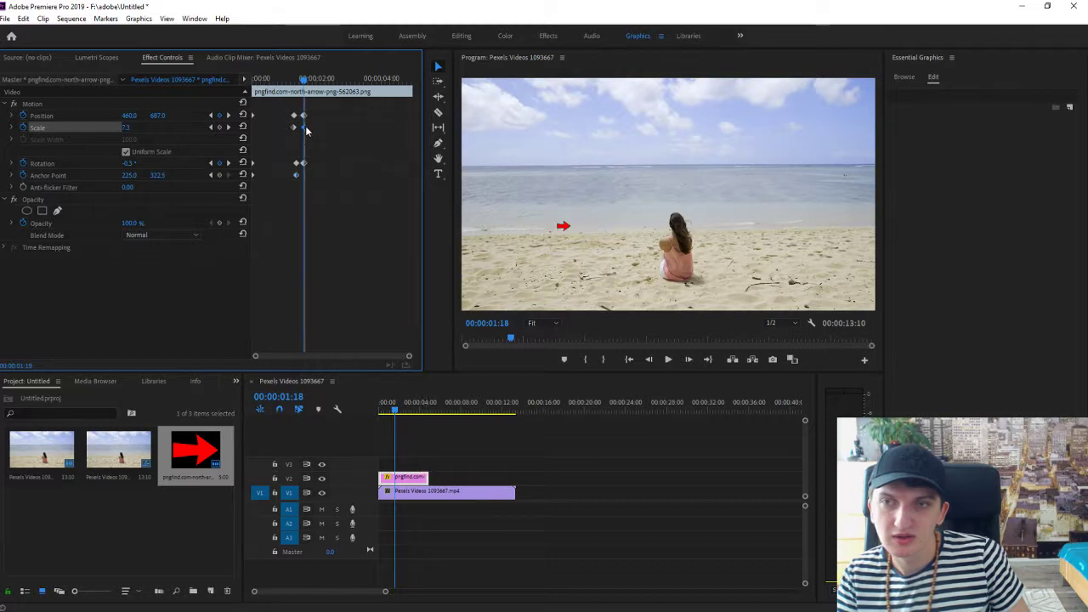
pyautogui.moveTo(393, 481); pyautogui.dragTo(393, 481)
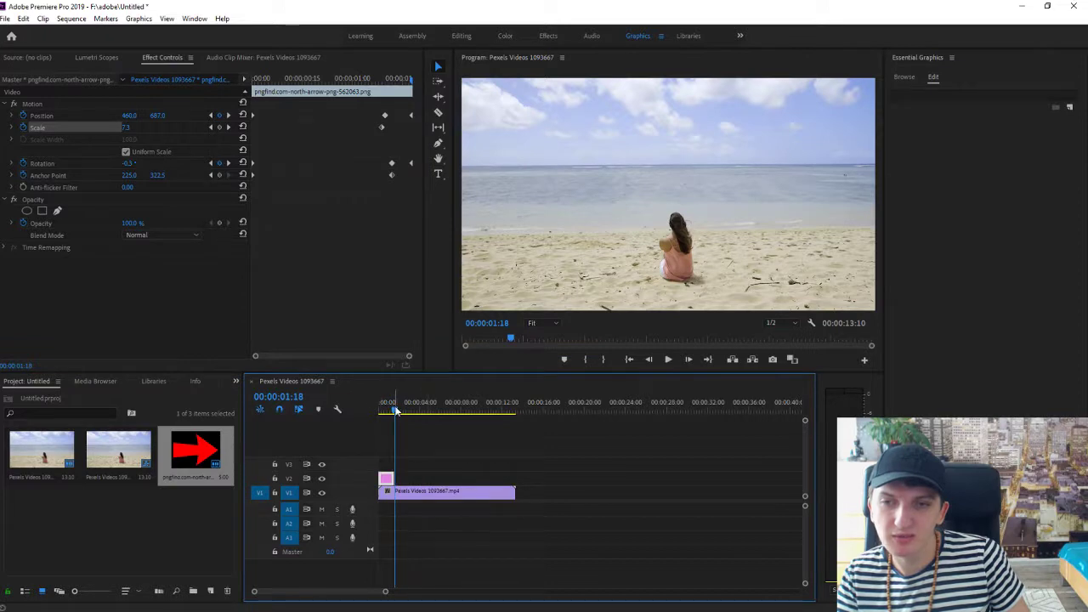
# - Play the sequence from the beginning to review the shortened arrow clip's animation
pyautogui.moveTo(396, 411); pyautogui.dragTo(381, 411)
pyautogui.press('space')
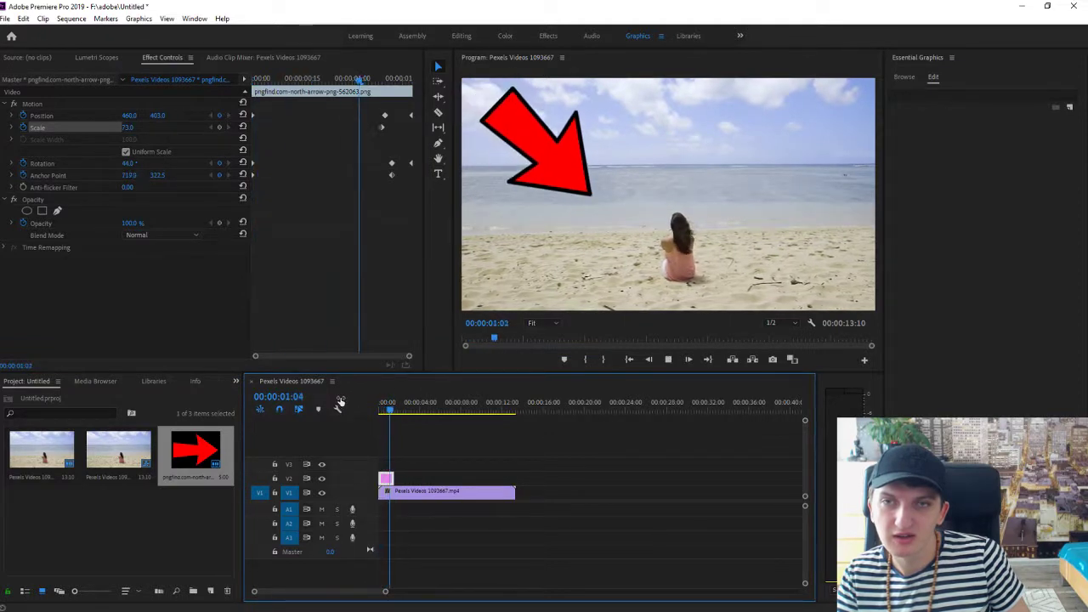
pyautogui.press('space')
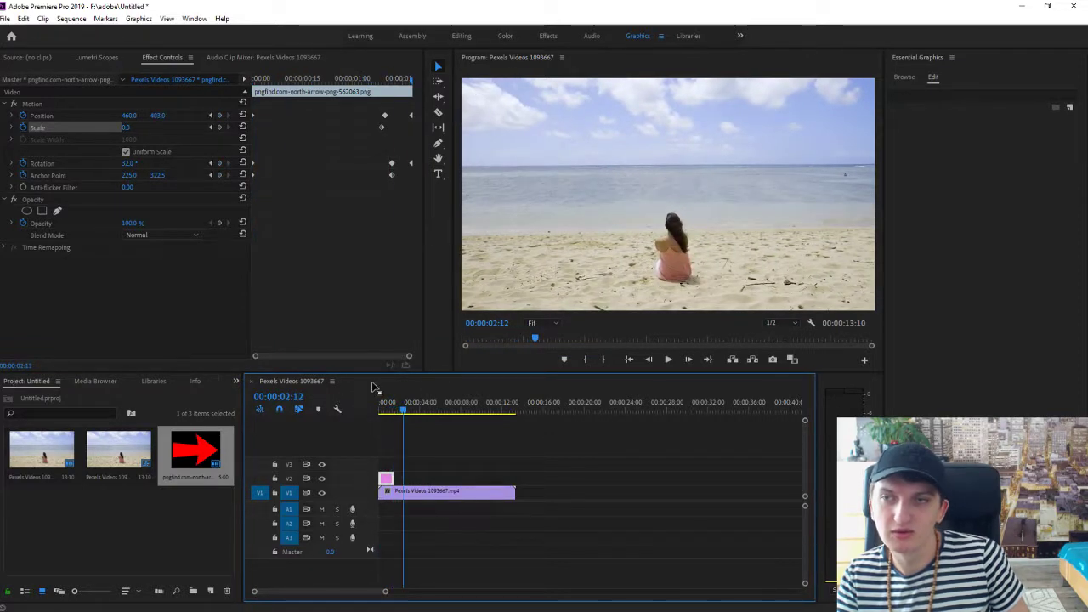